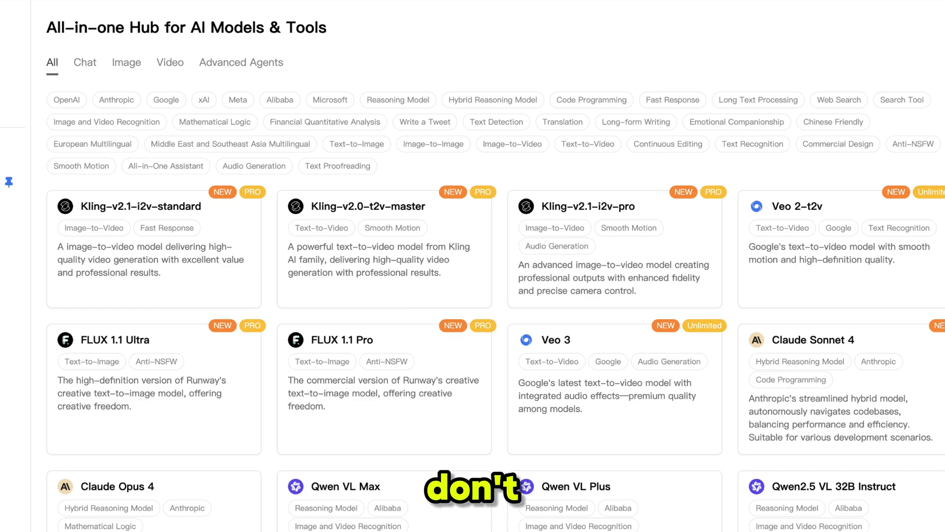
Scroll through the Vheer All Tools page, then back to the home page's tool list
scroll(473, 266, down, 14)
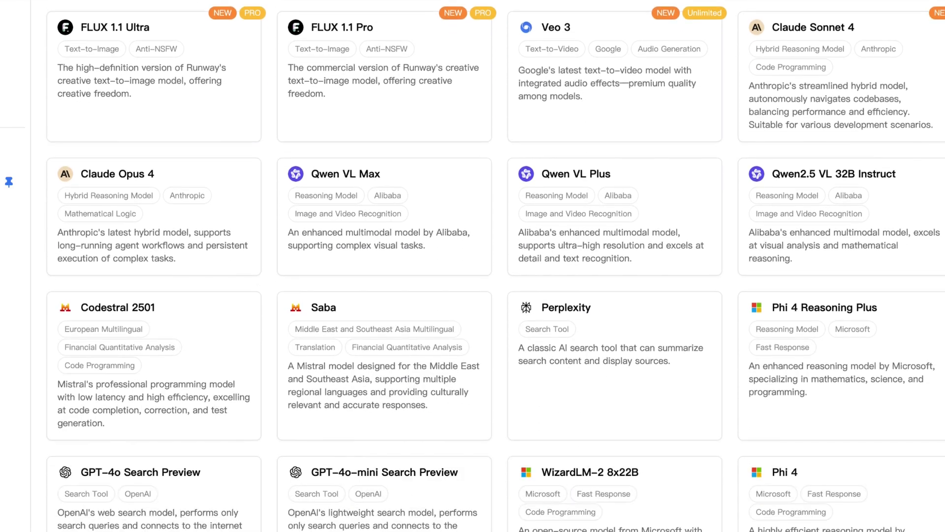
scroll(473, 266, down, 8)
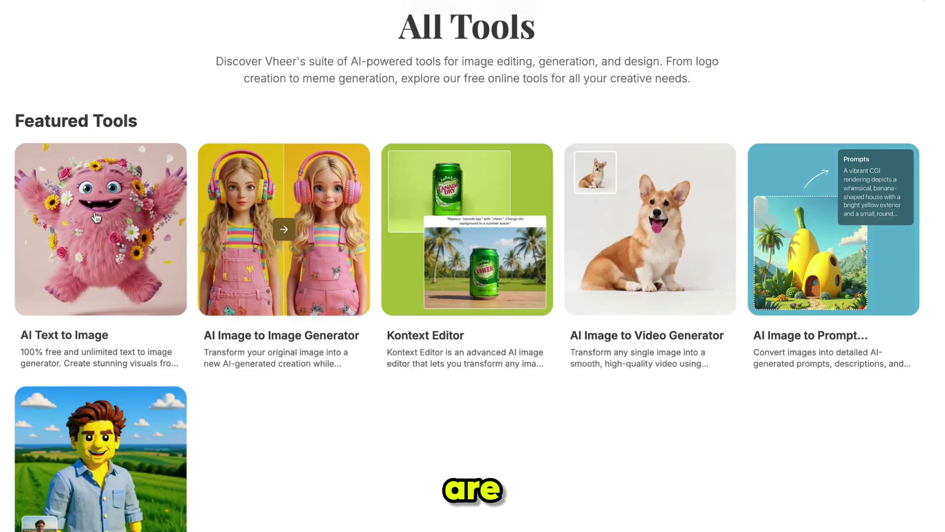
scroll(318, 475, down, 15)
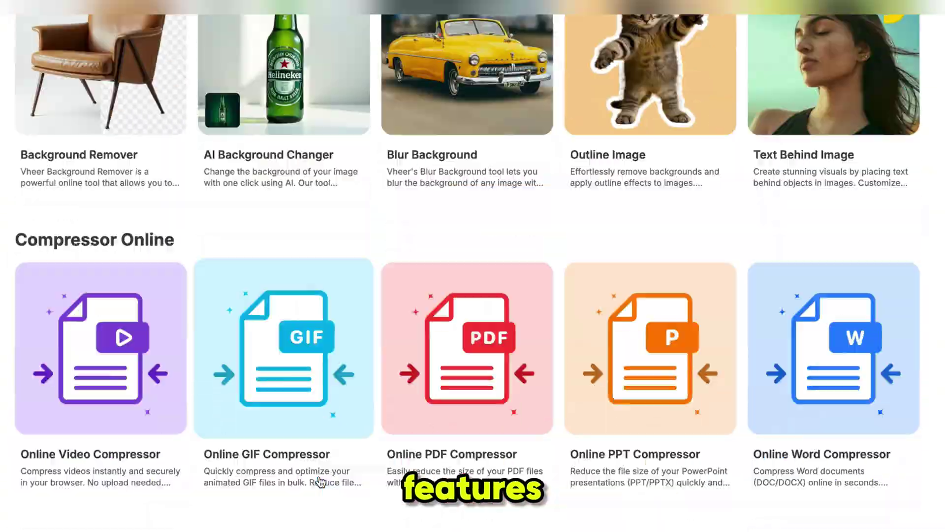
scroll(320, 481, down, 15)
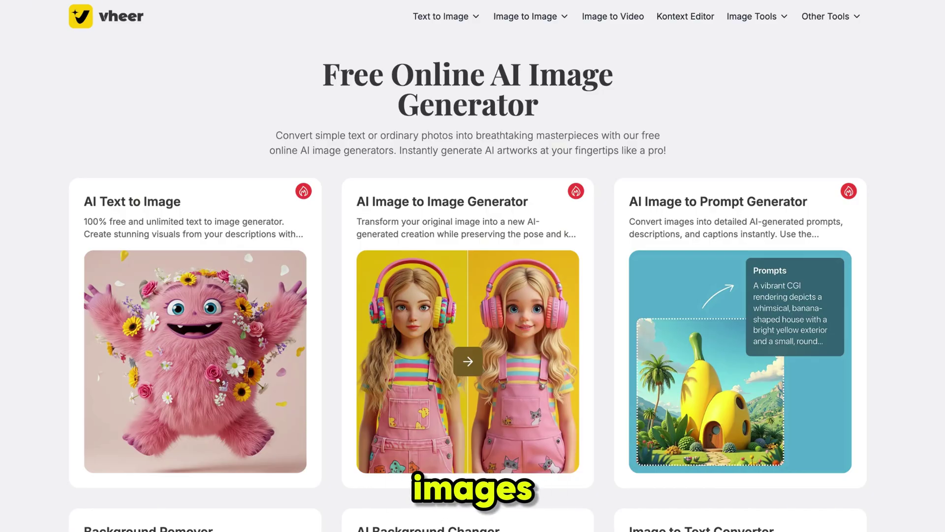
Browse the Anime & Manga, Tattoo Design, Product Photo and Wallpaper example galleries
scroll(866, 408, down, 15)
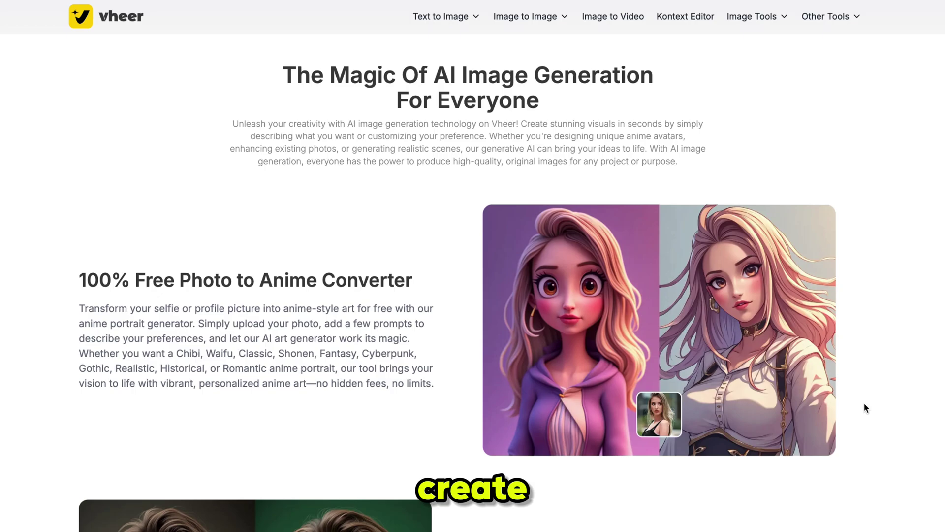
scroll(867, 408, down, 15)
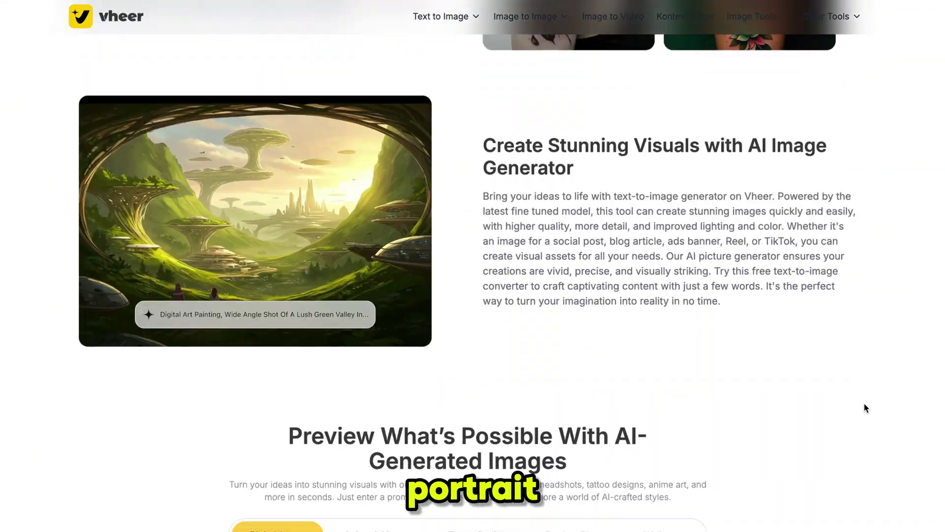
scroll(867, 408, down, 8)
click(385, 136)
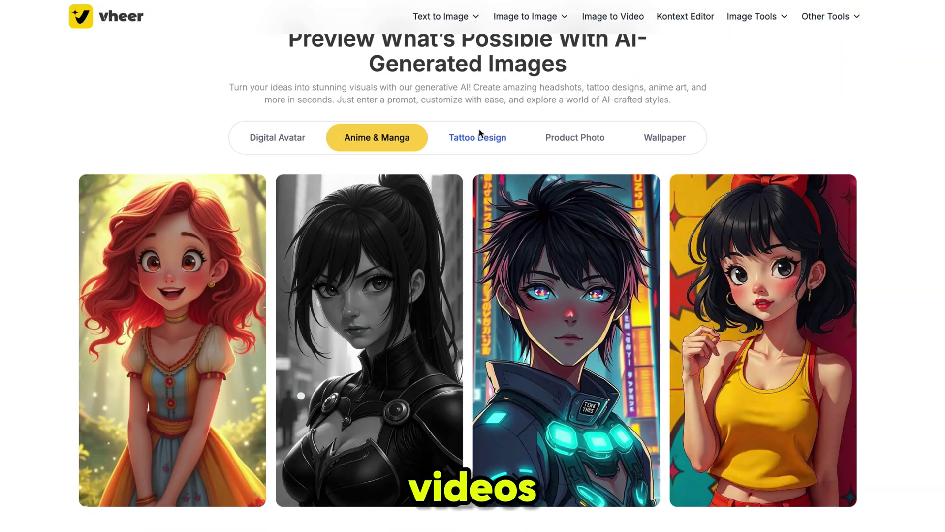
click(480, 134)
click(572, 143)
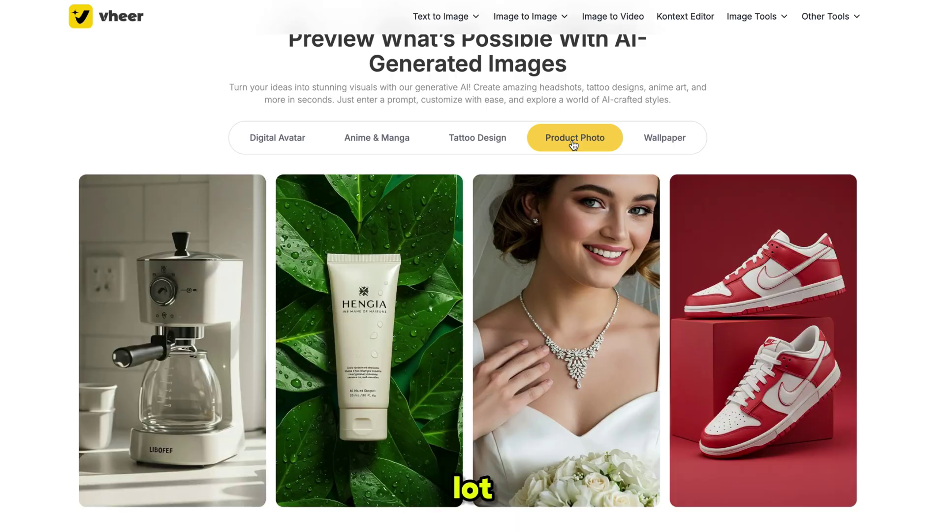
click(657, 141)
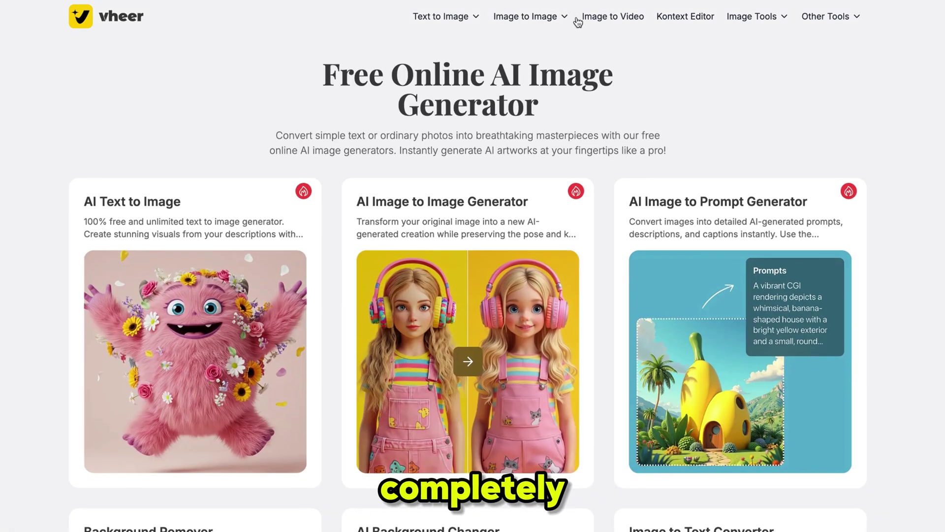
Look through the Image Tools and Other Tools menus, then the Text to Image menu
click(757, 16)
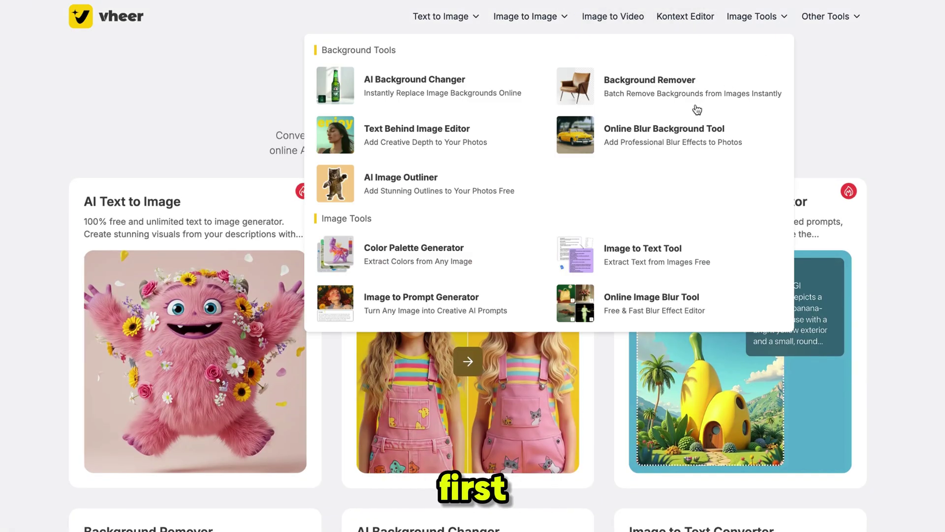
scroll(612, 216, down, 2)
scroll(612, 217, up, 2)
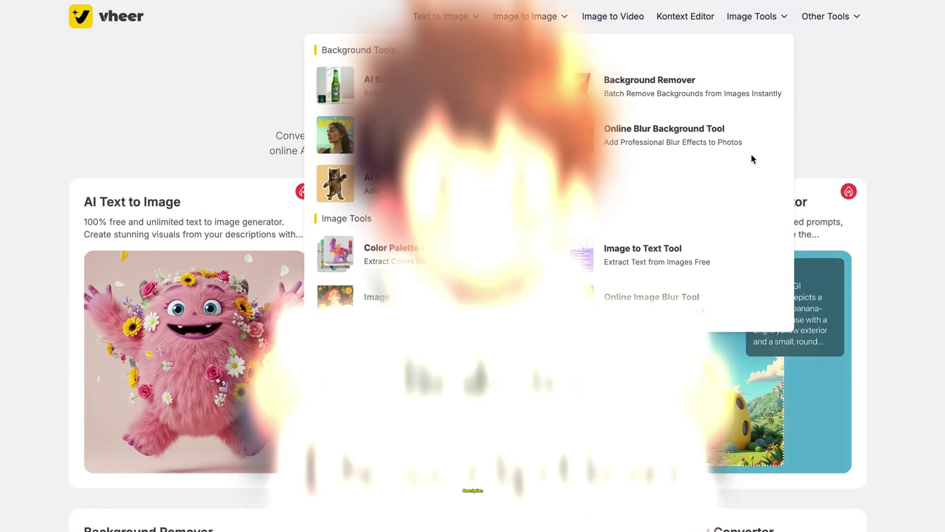
click(858, 18)
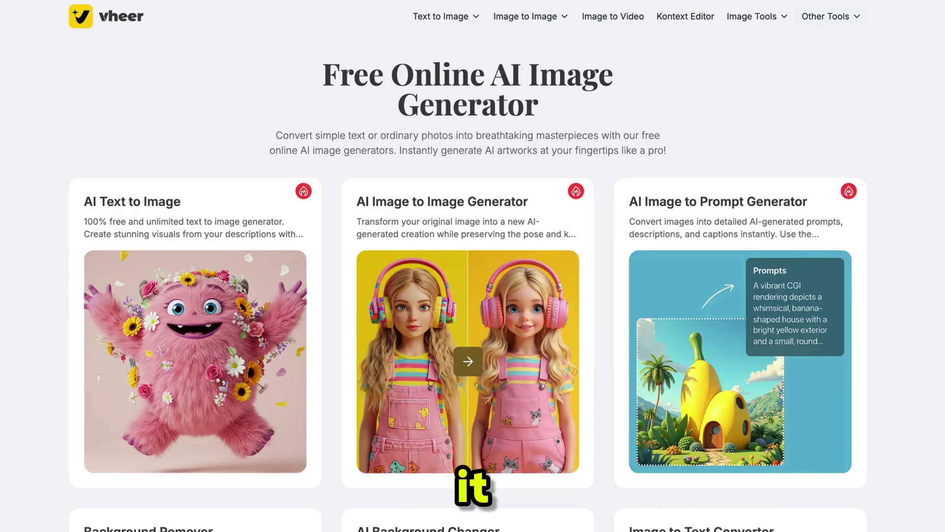
mouse_move(481, 122)
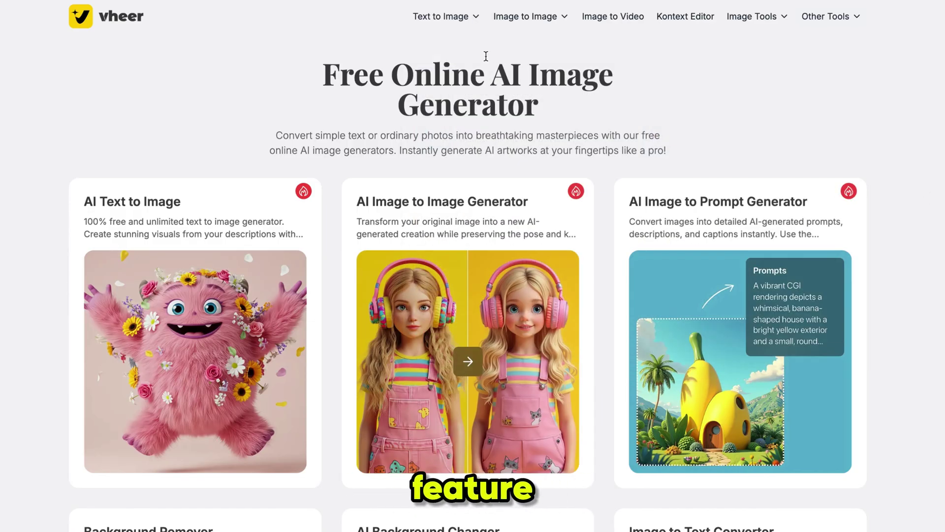
In AI Text to Image Generator, enter the prompt 'A beautiful woman looking at. the camera, Realistic'
mouse_move(476, 19)
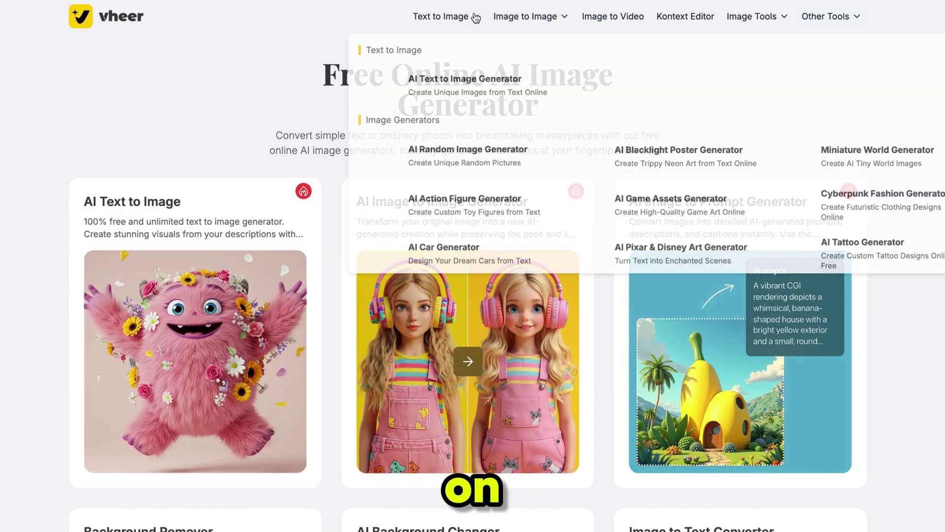
click(458, 89)
scroll(486, 448, down, 5)
click(463, 209)
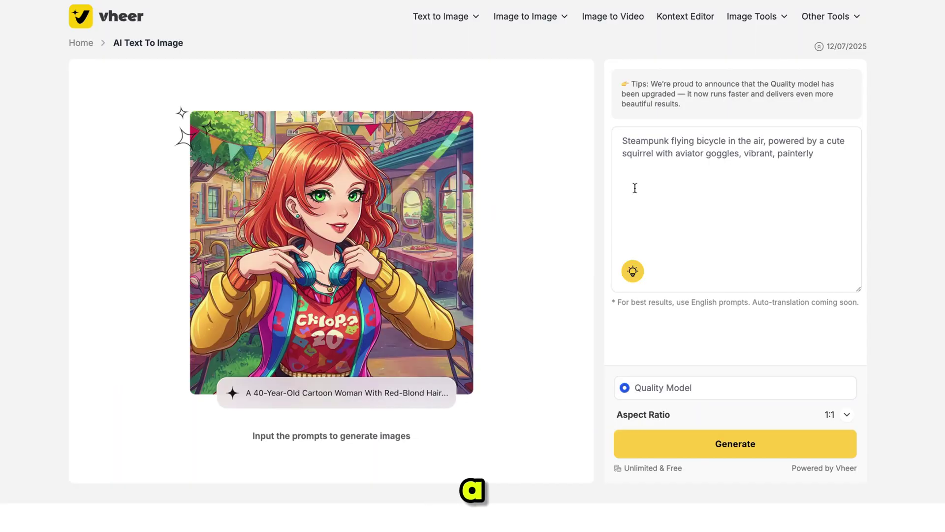
click(775, 188)
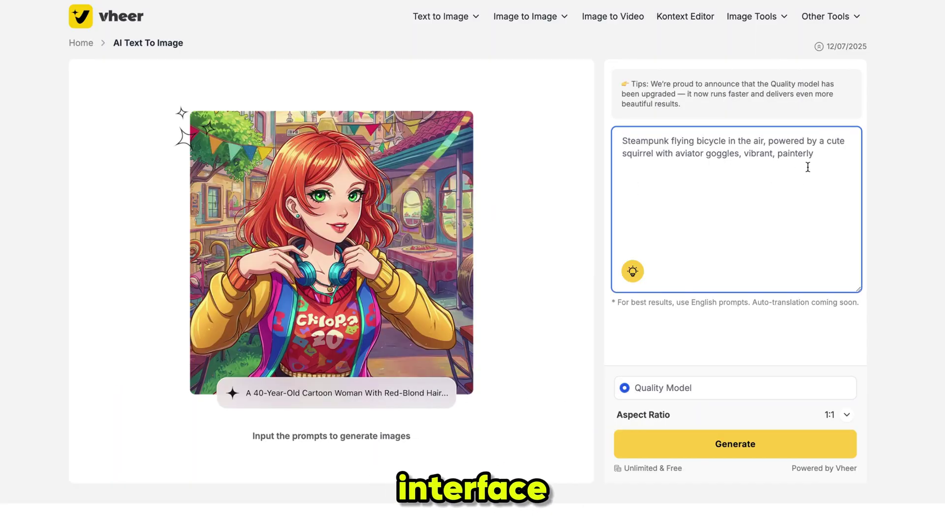
text(A beautiful woman looking at. the camera, Realistic)
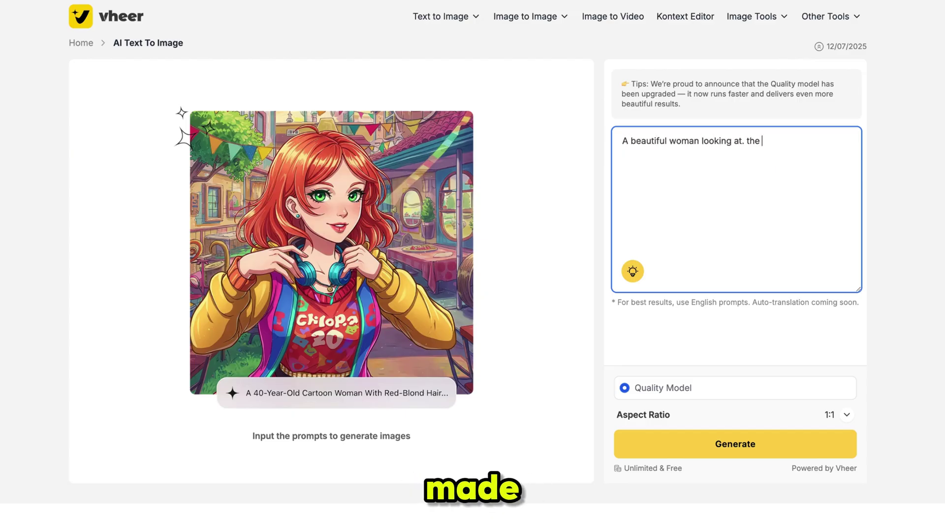
Swap in a suggested prompt, set aspect ratio 16:9, and generate the image
click(633, 270)
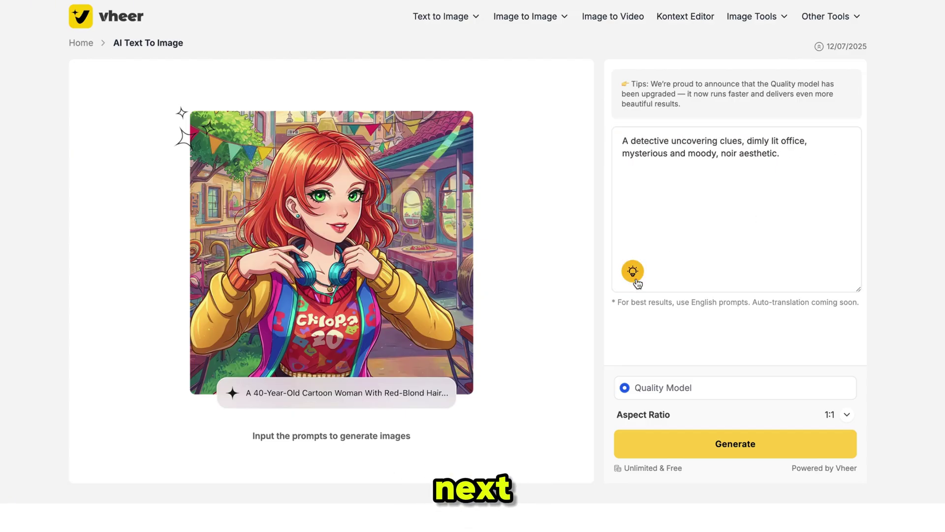
click(633, 271)
click(633, 271)
scroll(660, 197, down, 2)
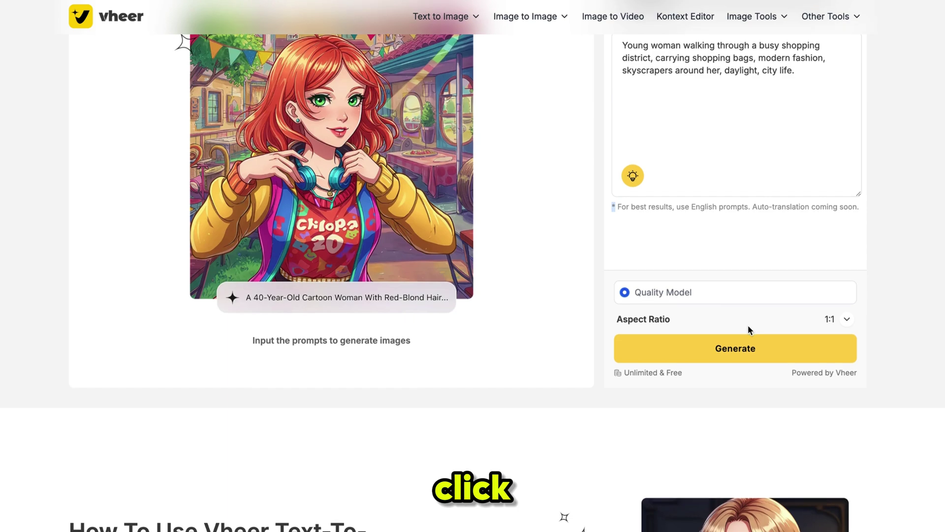
click(847, 334)
click(859, 433)
click(724, 375)
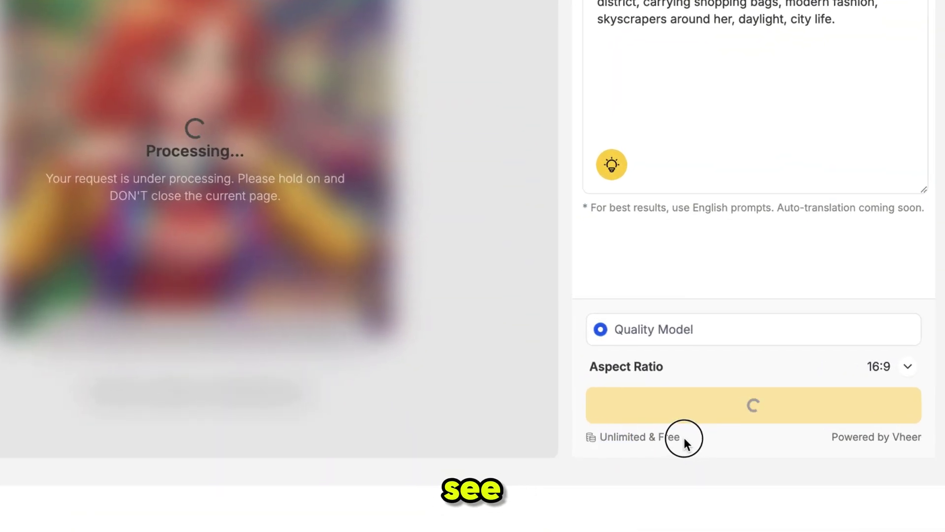
triple_click(682, 438)
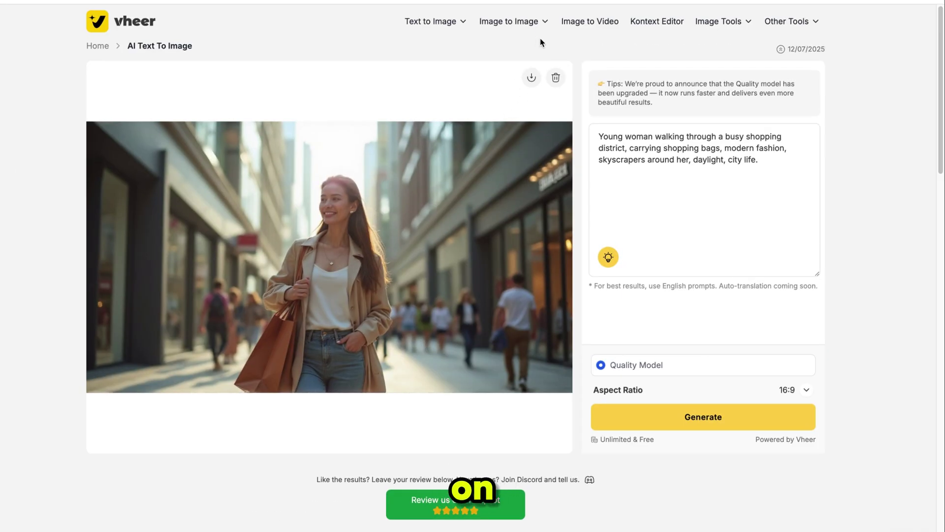
Download the shopper image, then generate a realistic portrait of a woman facing the camera
click(531, 80)
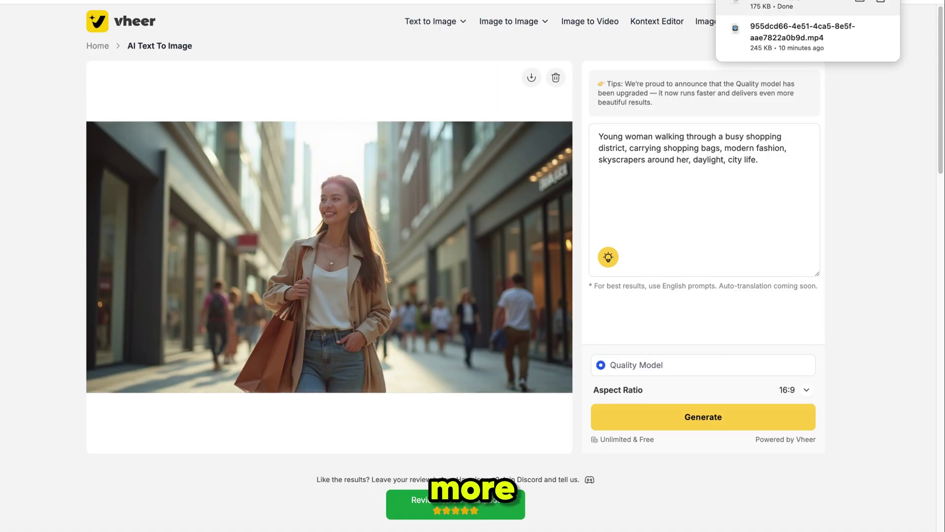
click(770, 164)
key(ctrl+a)
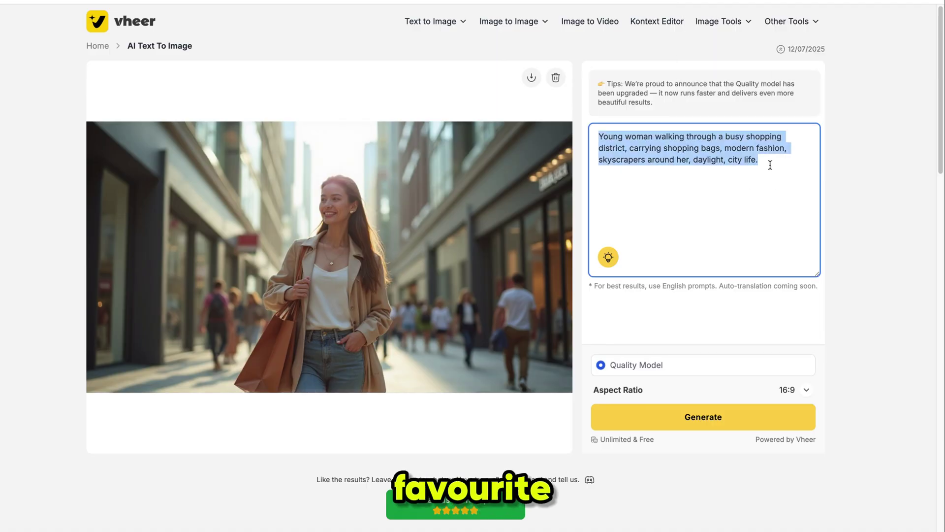
text(A beautiful woman looking at the camera, realistic style)
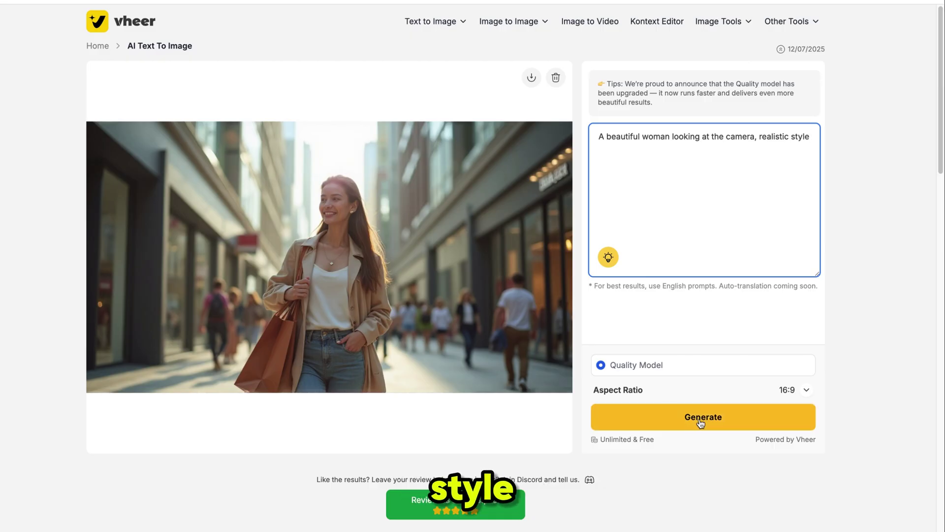
click(707, 418)
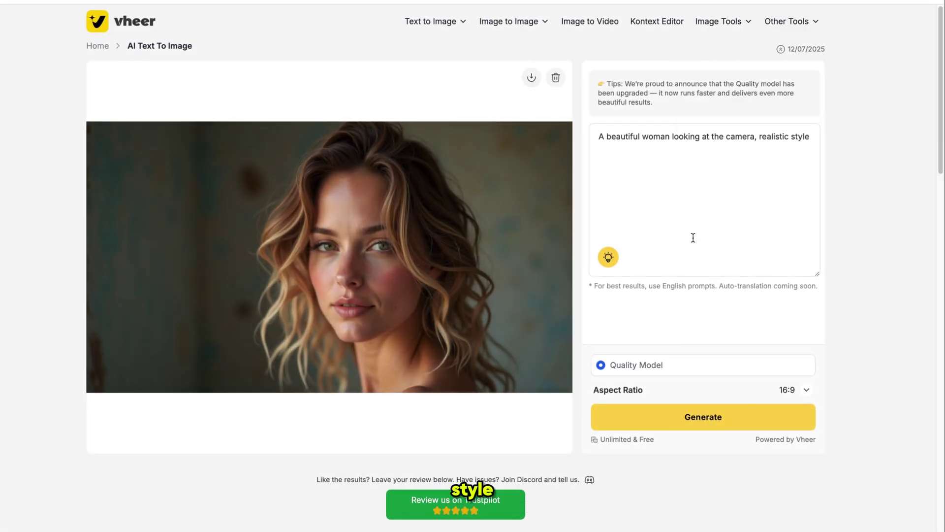
Change 'realistic style' to 'Anime style', regenerate the portrait, and open Image to Image Generator
drag(809, 137, 759, 138)
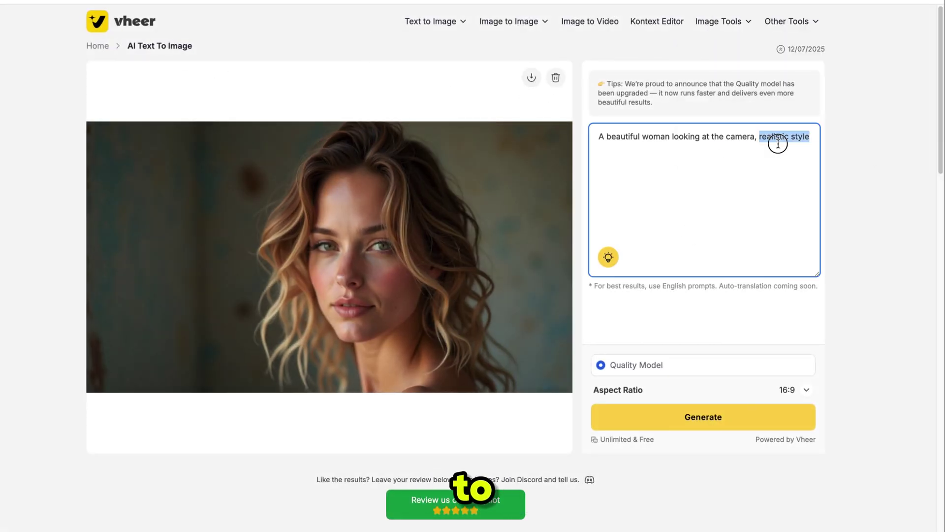
click(696, 415)
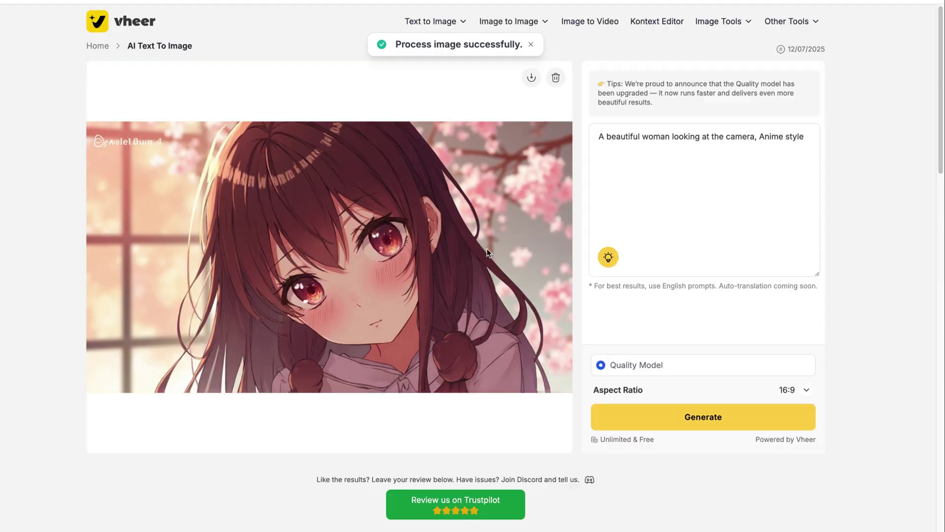
mouse_move(501, 37)
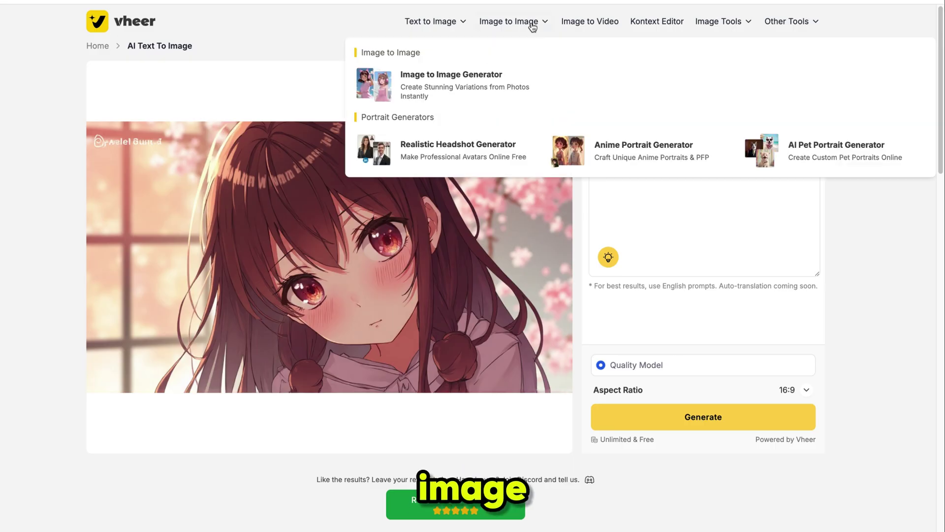
click(441, 89)
click(171, 260)
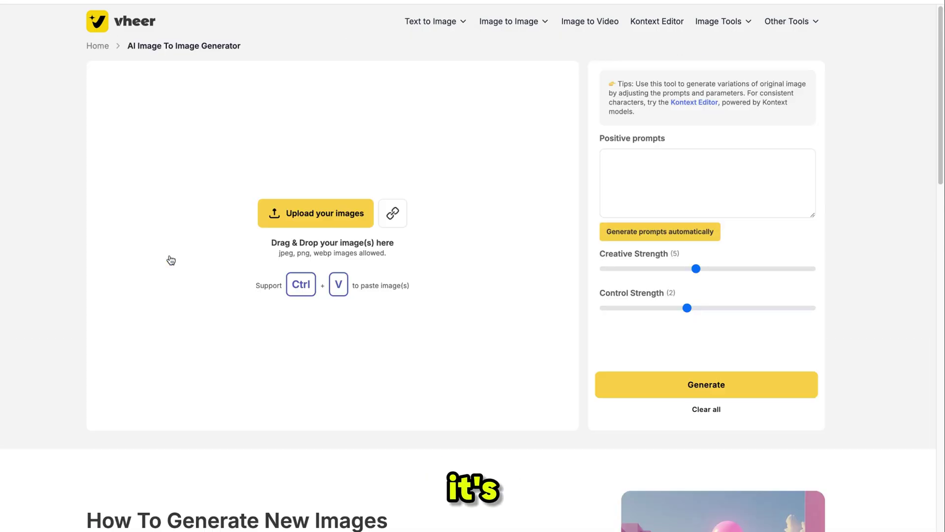
Upload the street-shopper photo, auto-write its description, and generate an image-to-image variation
click(321, 212)
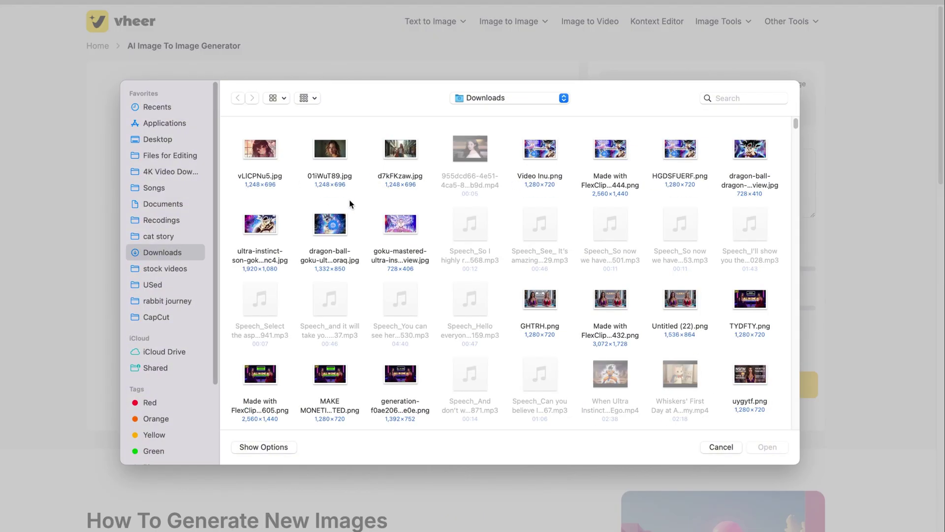
click(413, 182)
click(768, 444)
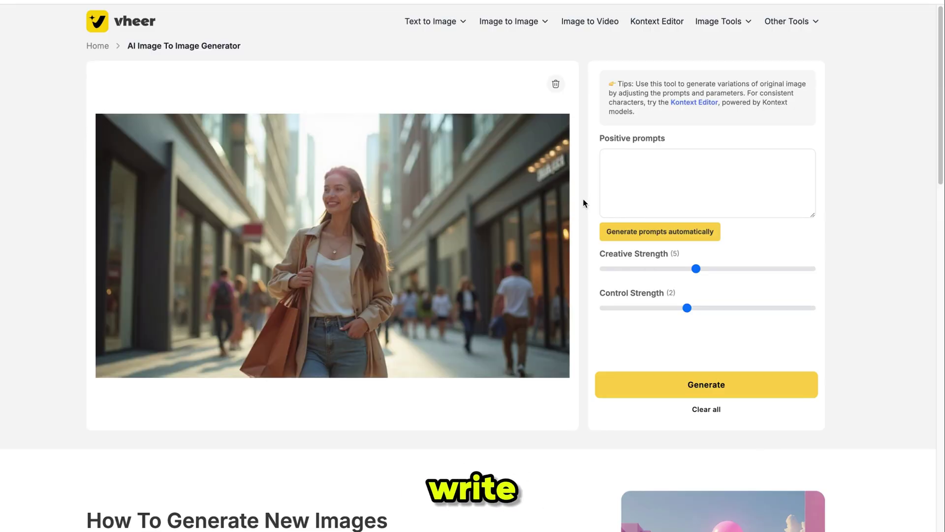
click(614, 230)
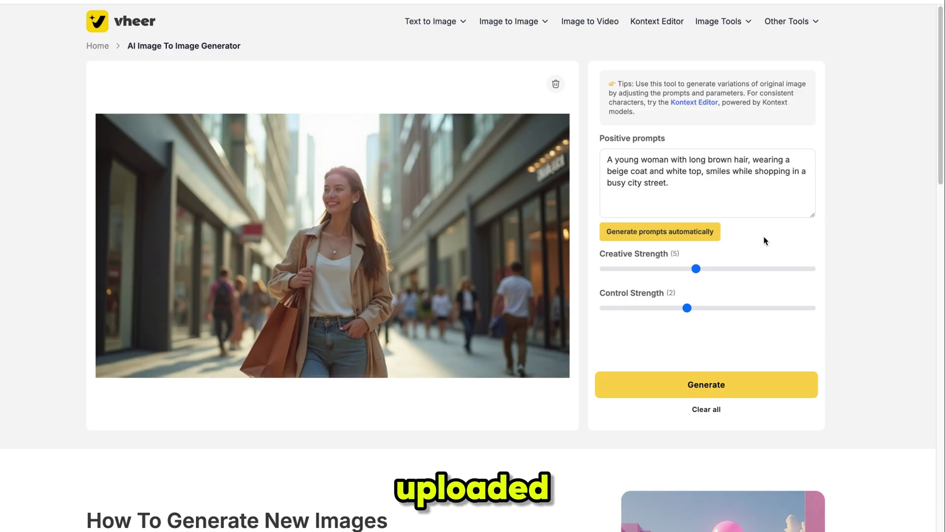
scroll(668, 232, down, 1)
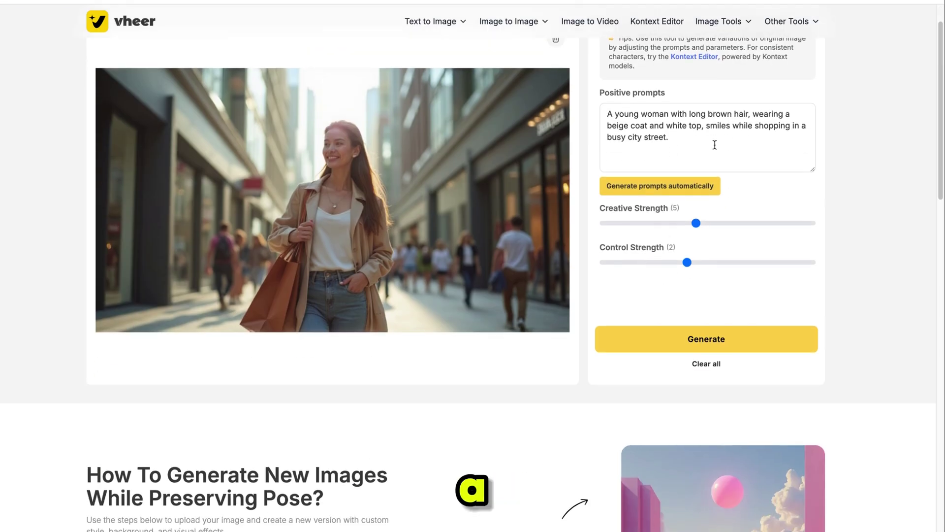
scroll(297, 275, up, 1)
drag(596, 161, 681, 186)
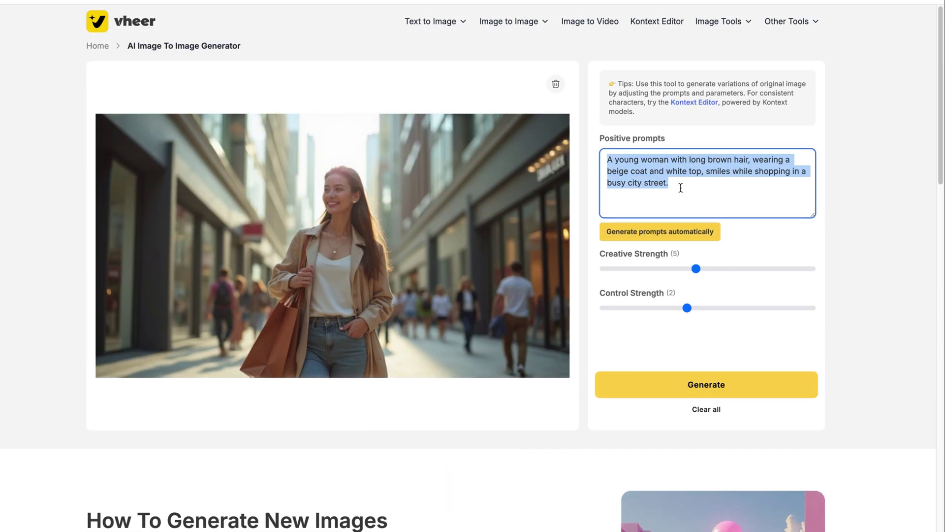
click(699, 388)
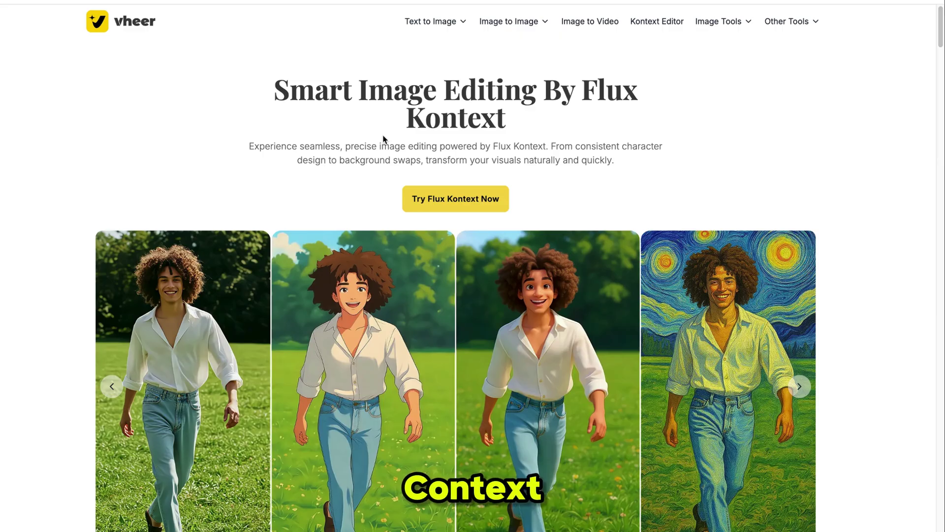
Load d7kFKzaw.jpg into Flux Kontext Editor and generate an anime-style edit of it
click(463, 202)
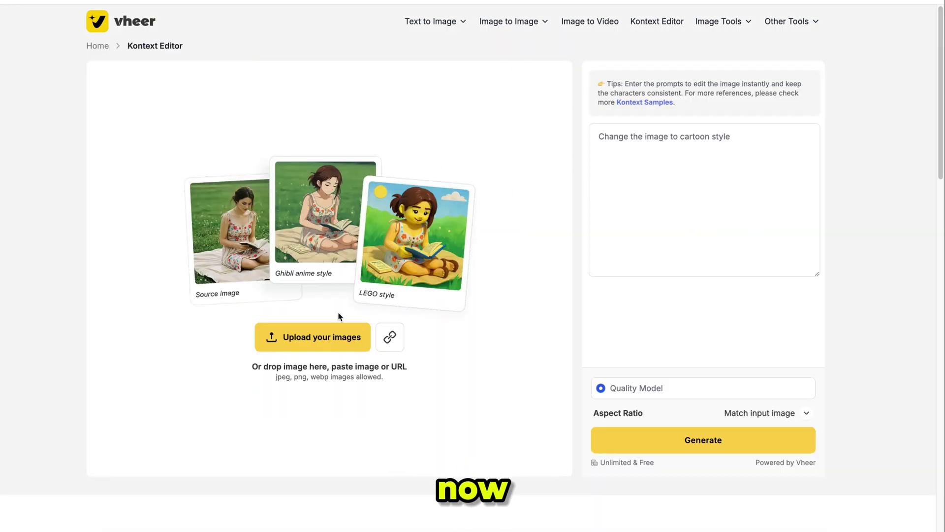
click(312, 341)
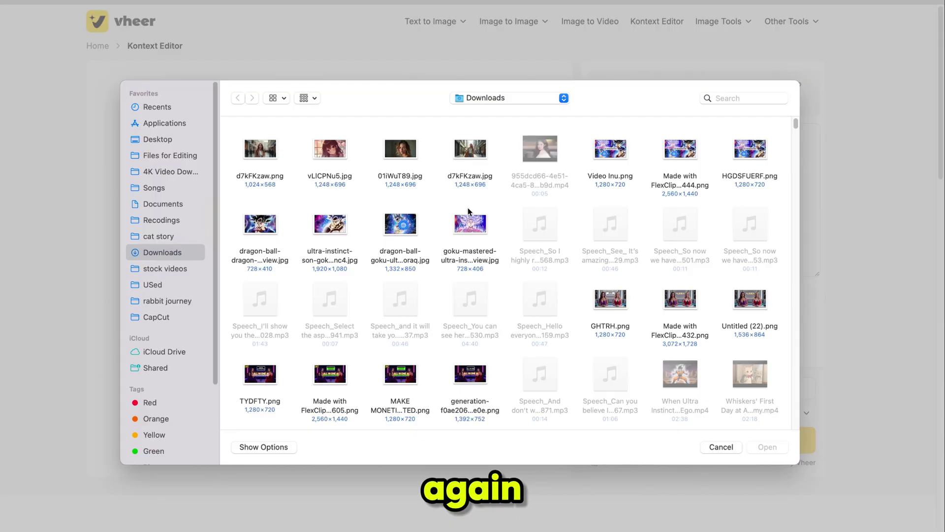
click(471, 177)
click(768, 446)
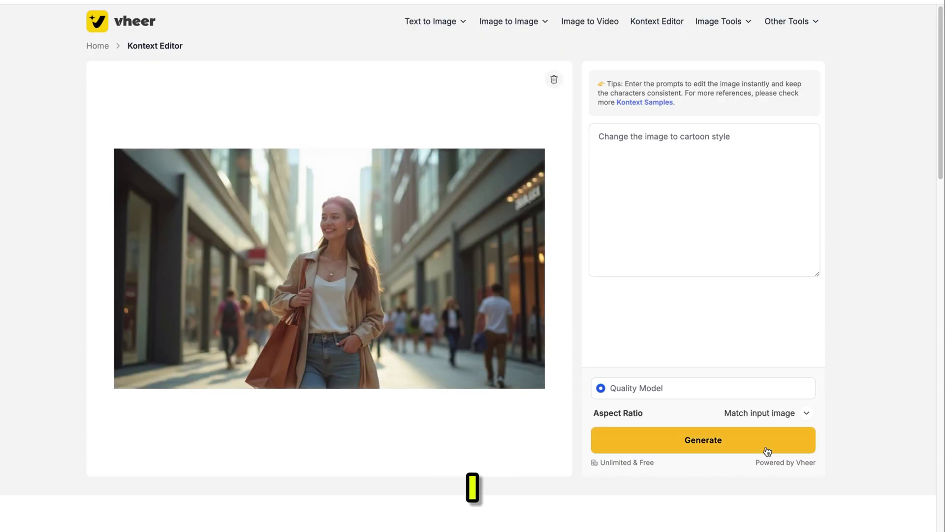
click(638, 245)
text(Ch)
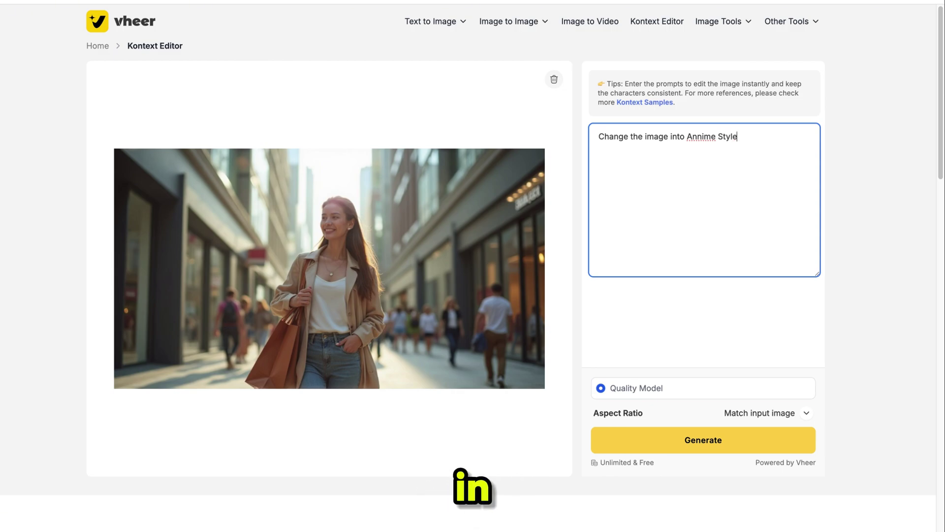
click(660, 428)
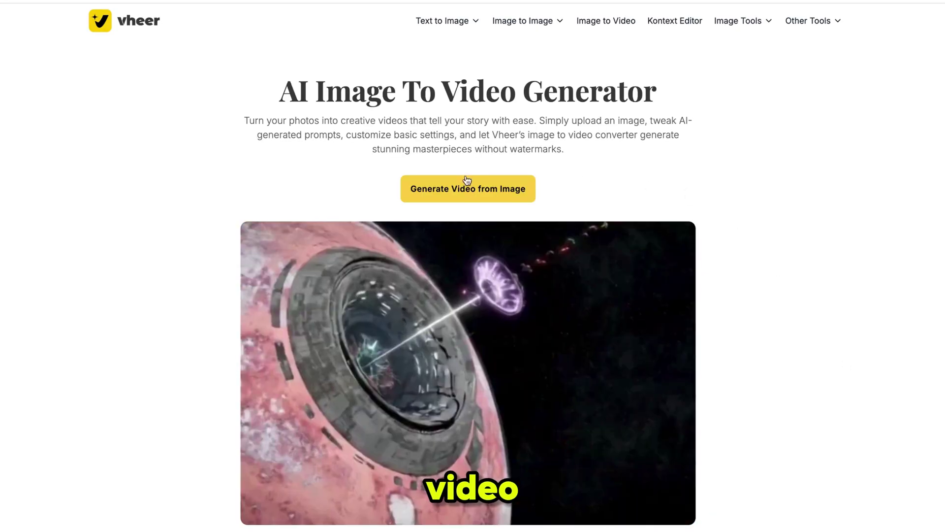
Upload the anime shopper image into the Image to Video generator
click(466, 188)
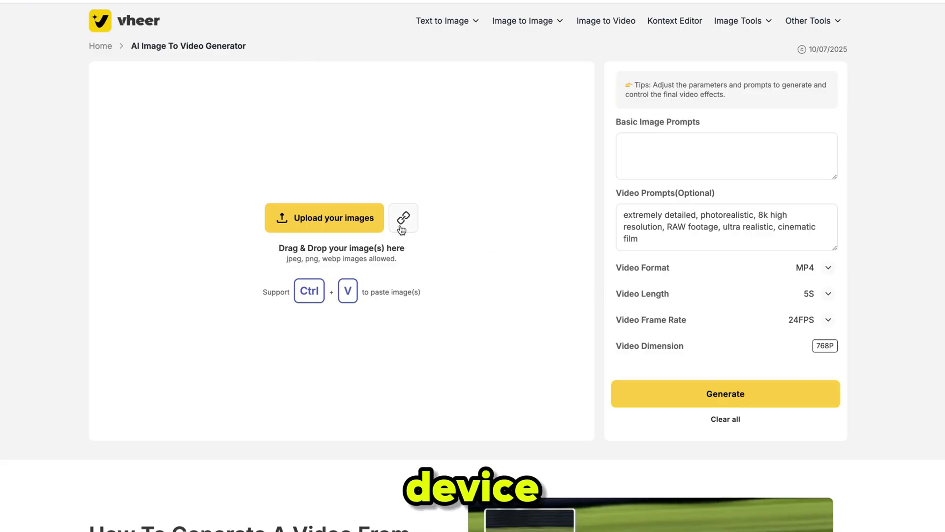
click(328, 229)
double_click(270, 190)
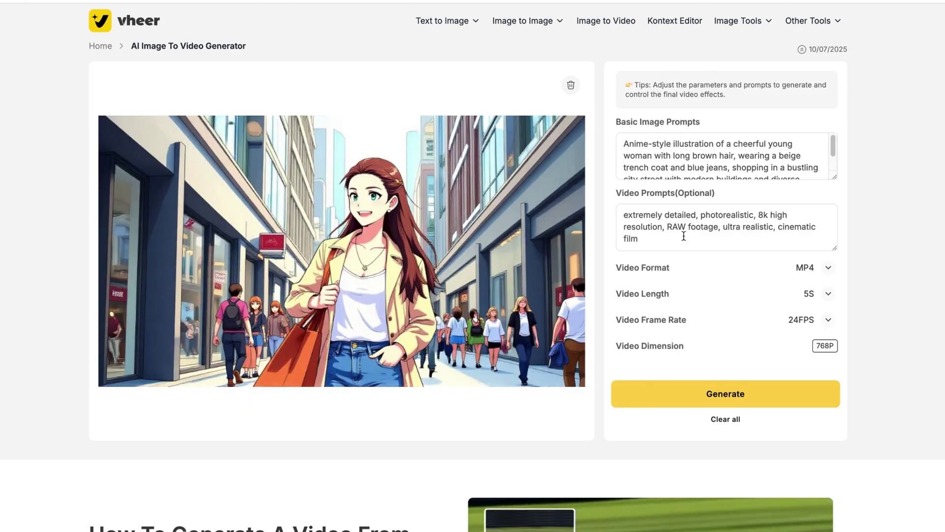
Keep video format MP4 and frame rate 24FPS, then generate the video
scroll(761, 153, down, 2)
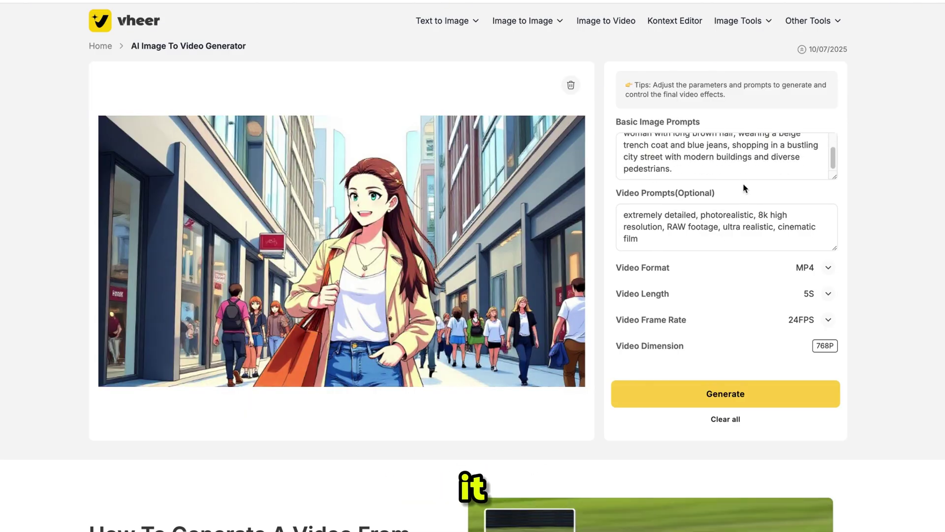
click(829, 268)
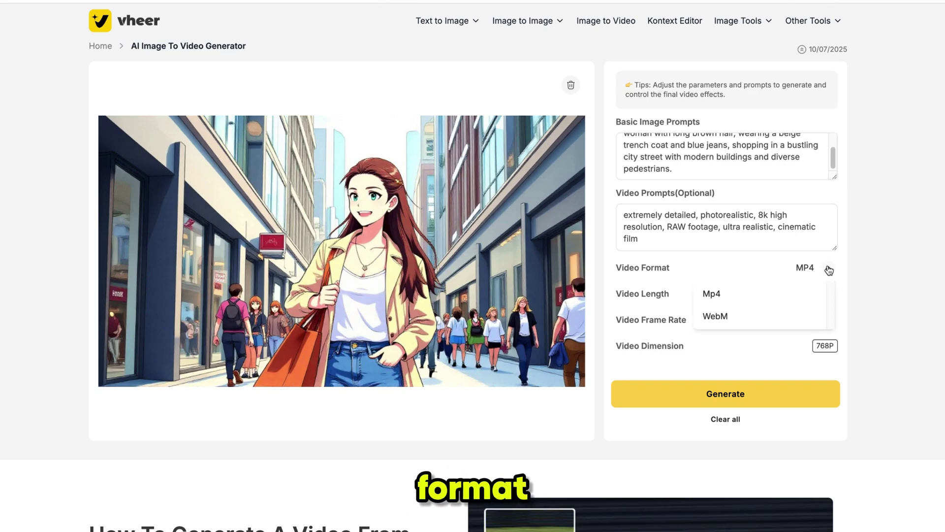
click(756, 301)
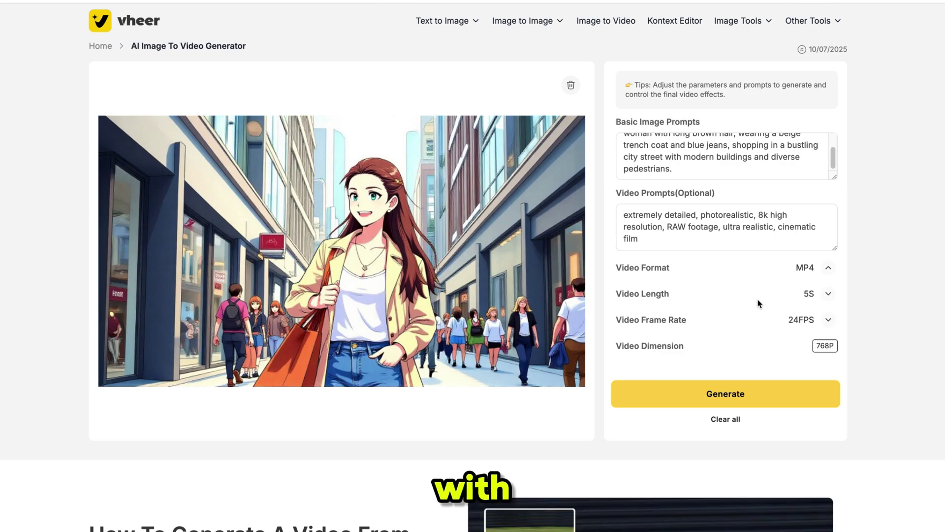
click(829, 320)
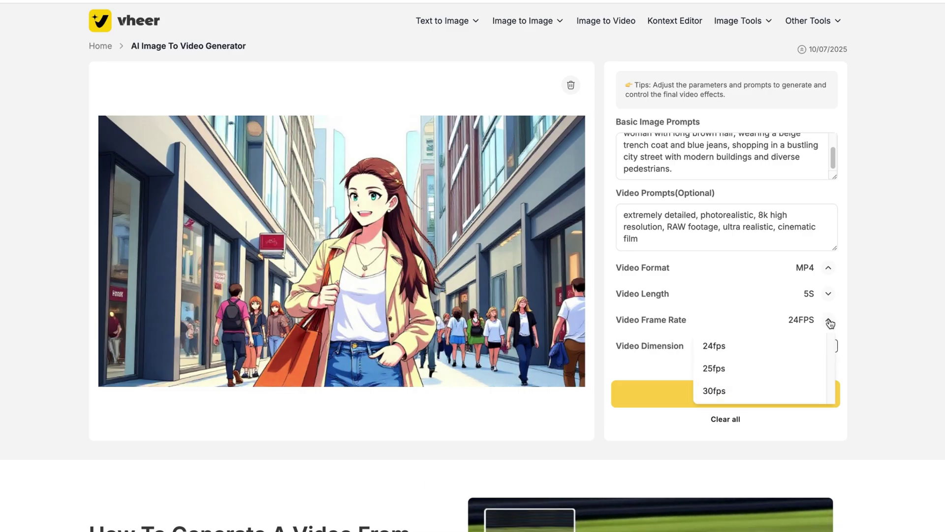
click(829, 321)
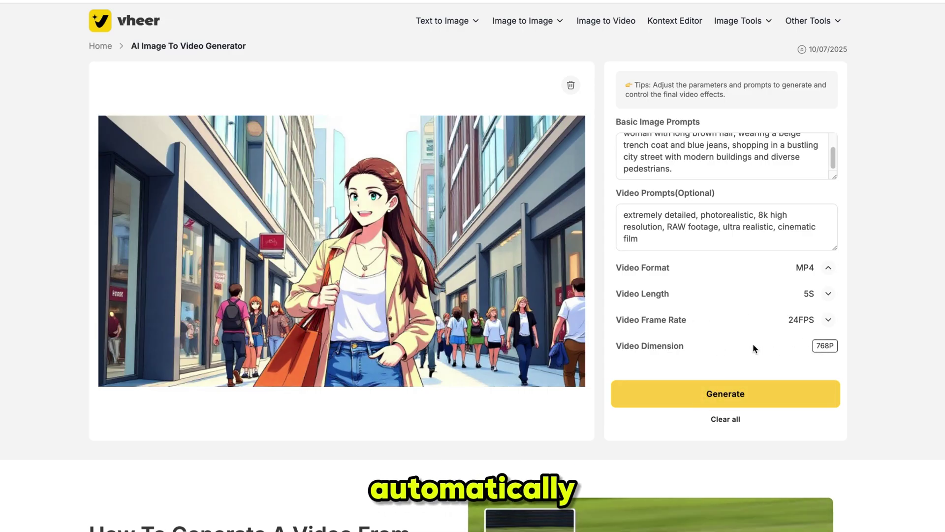
click(711, 397)
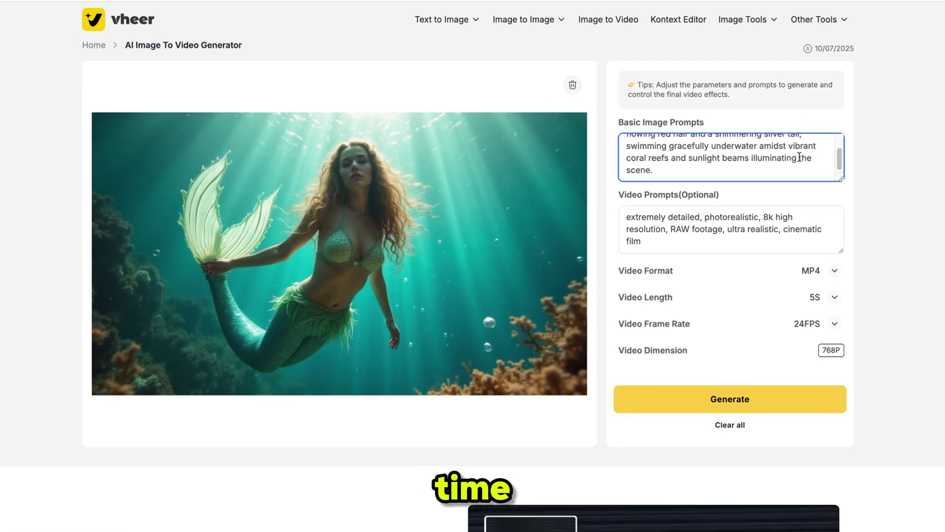
click(744, 246)
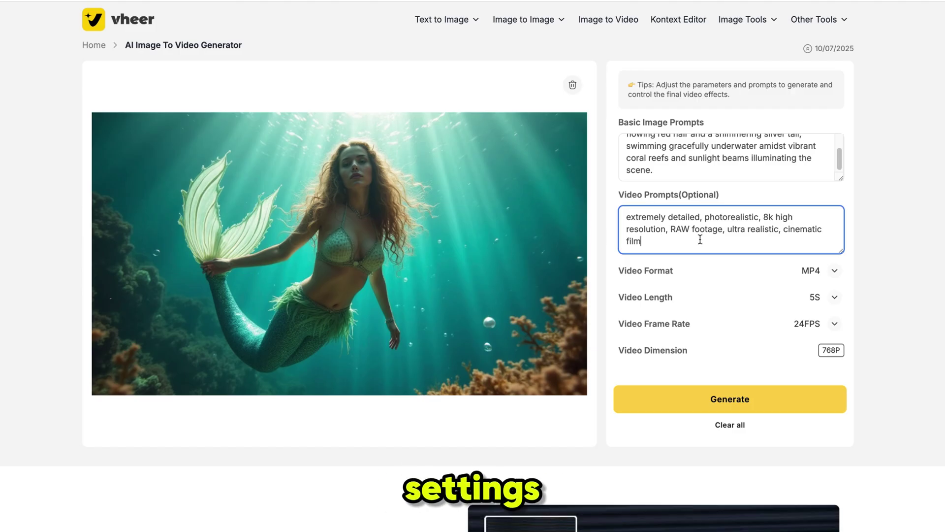
key(ctrl+a)
click(796, 280)
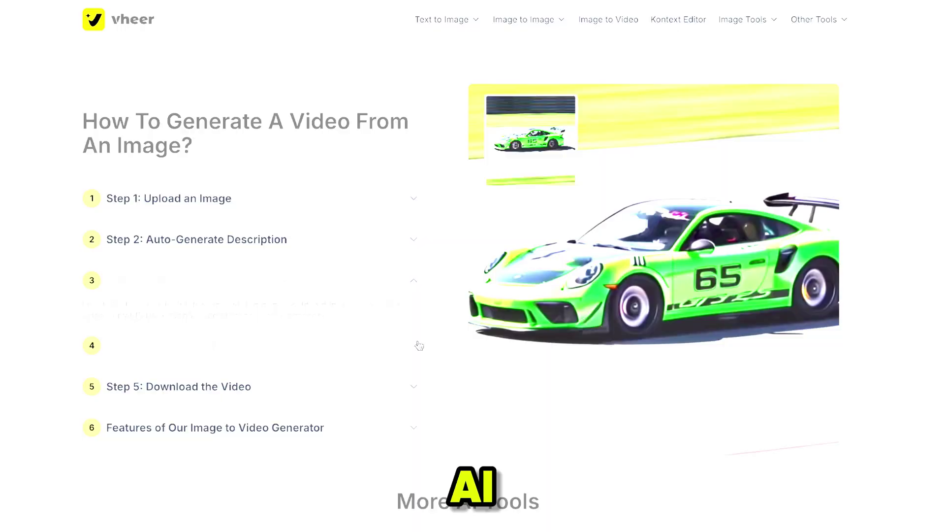
Scroll down to the More AI Tools cards, such as Realistic Headshot and Anime Portrait Generator
scroll(394, 401, down, 8)
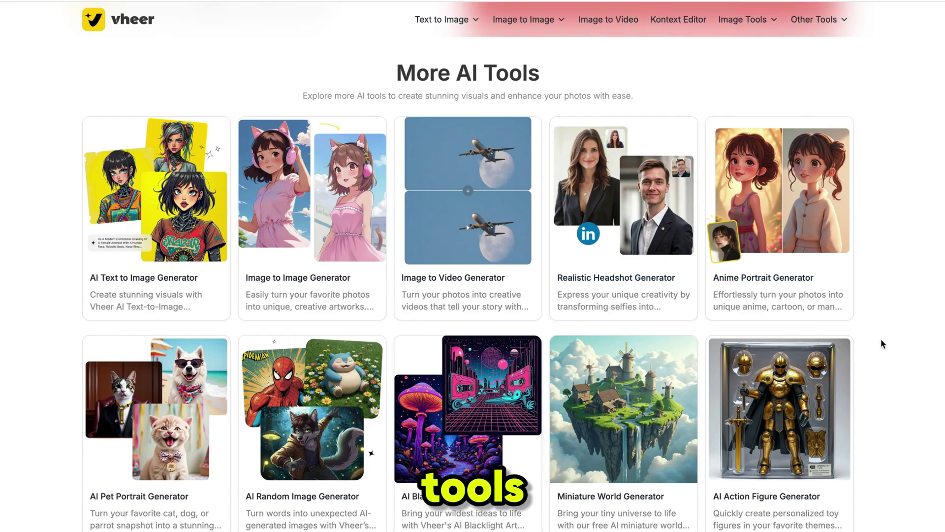
scroll(882, 340, down, 1)
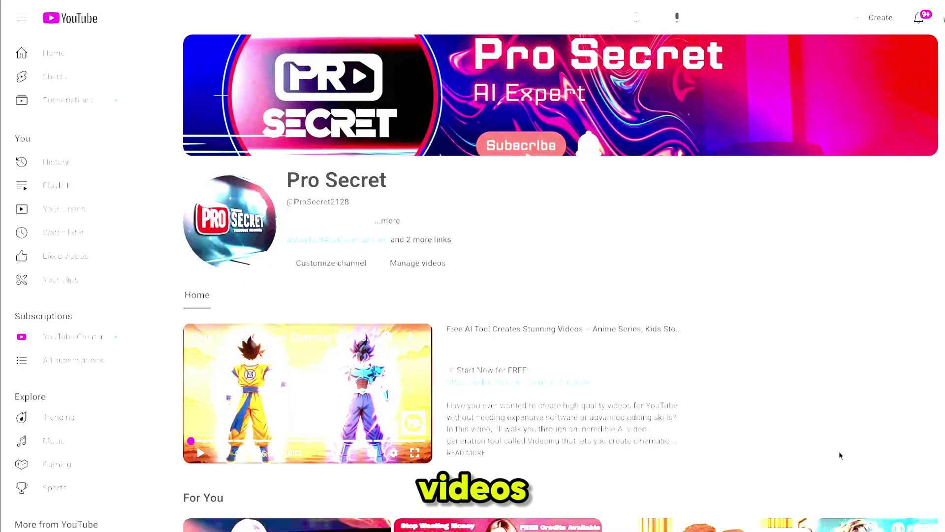
Advance the channel's For You carousel three times and scroll down to its Videos
scroll(841, 455, down, 5)
click(937, 343)
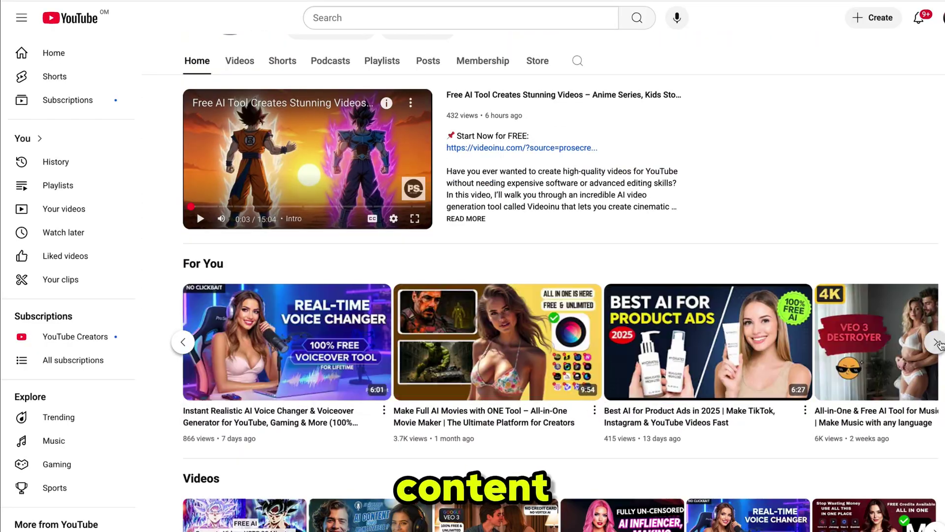
click(937, 342)
click(937, 343)
scroll(937, 342, down, 4)
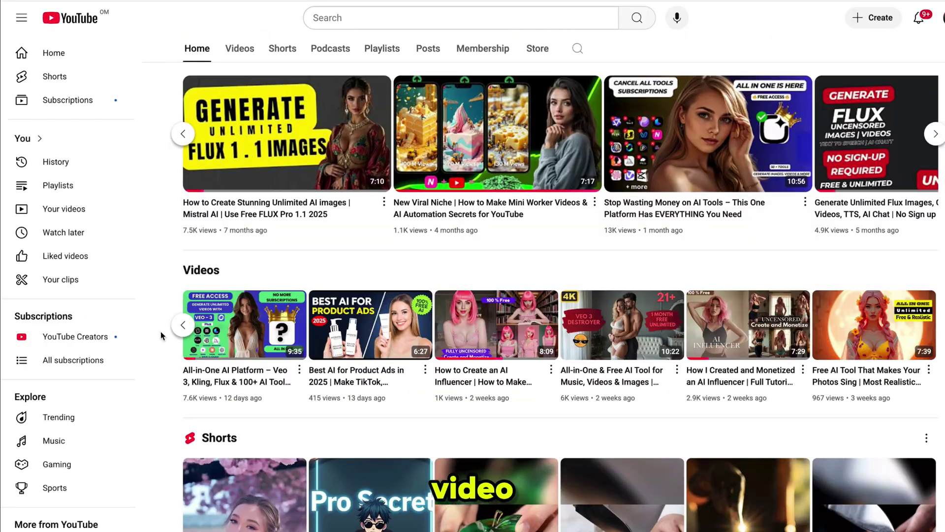
Open the video 'Best Realistic AI Video Generator | Stop Paying for Veo 3' to watch
click(344, 329)
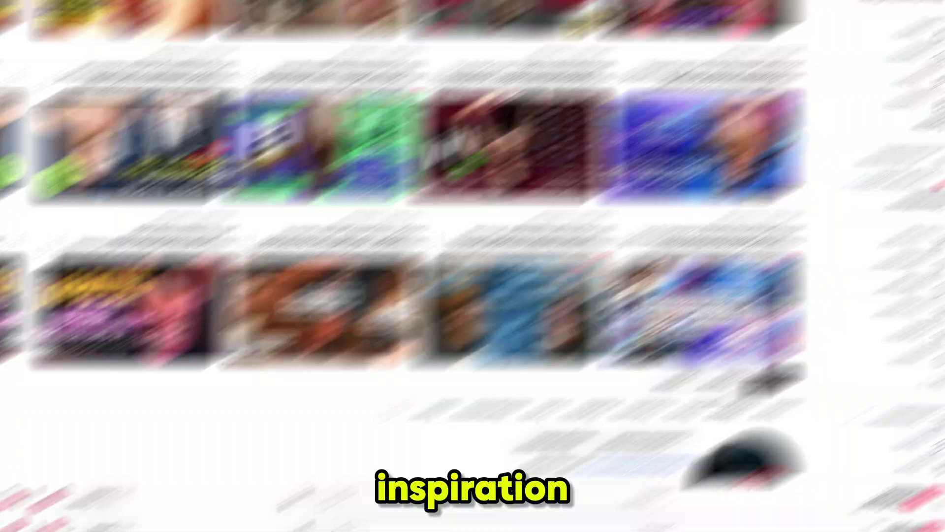
scroll(719, 354, down, 7)
scroll(719, 354, down, 6)
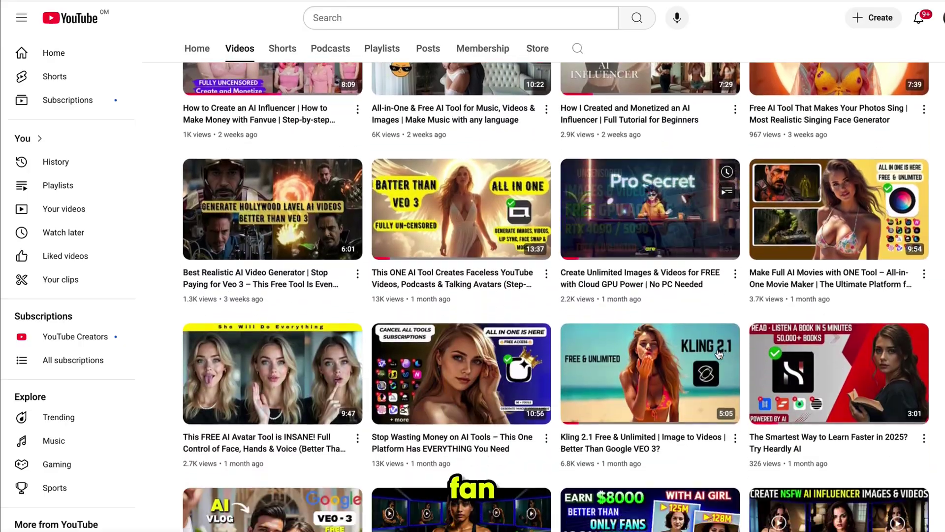